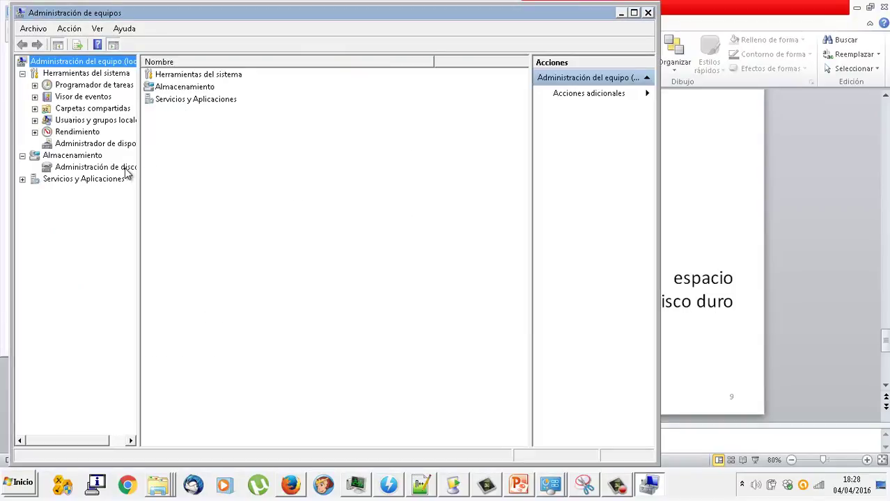
Open Administración de discos in the computer management console and maximize its window.
left_click(98, 168)
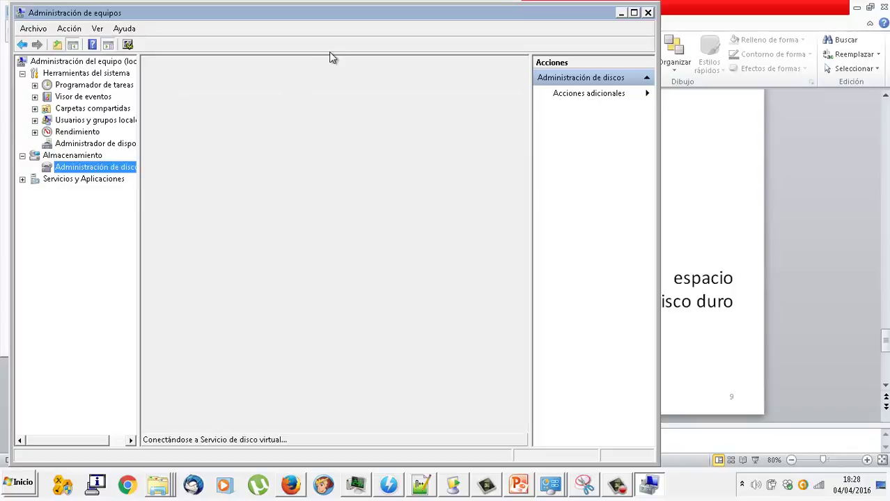
double_click(357, 15)
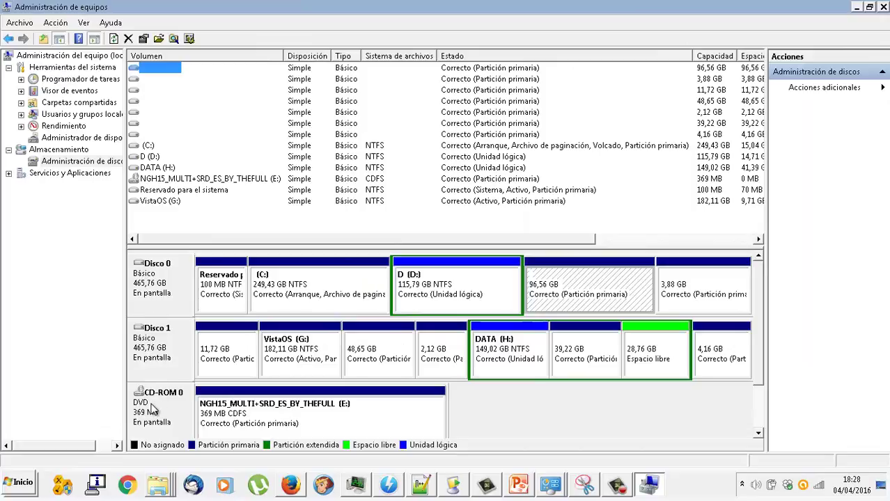
Open the Equipo window, compare its drives with the partitions of Disco 0 and Disco 1, and minimize it.
left_click(25, 482)
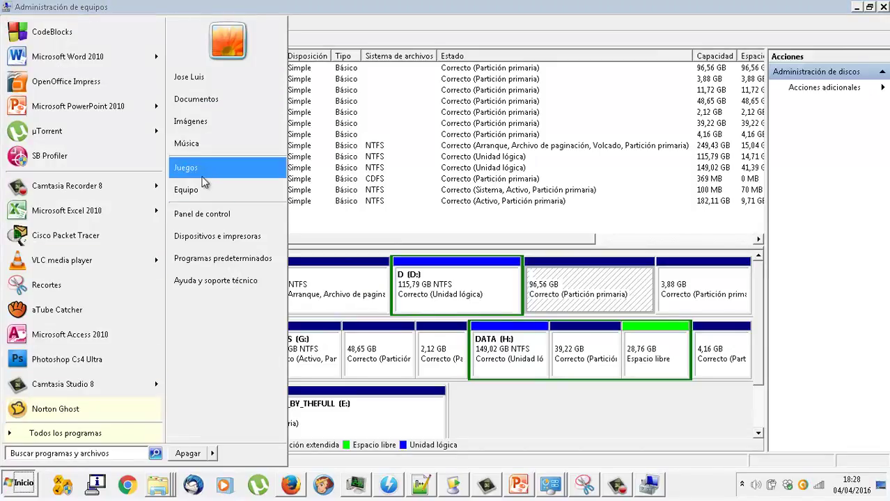
left_click(185, 167)
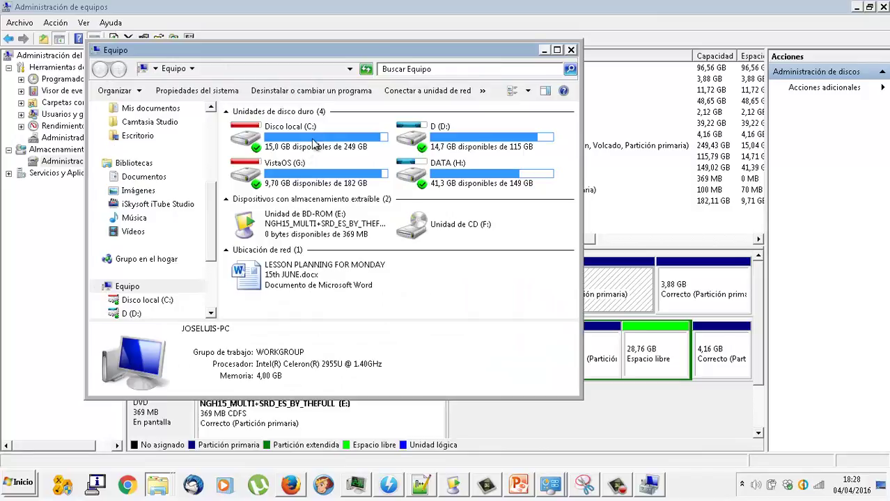
left_click_drag(347, 51, 568, 54)
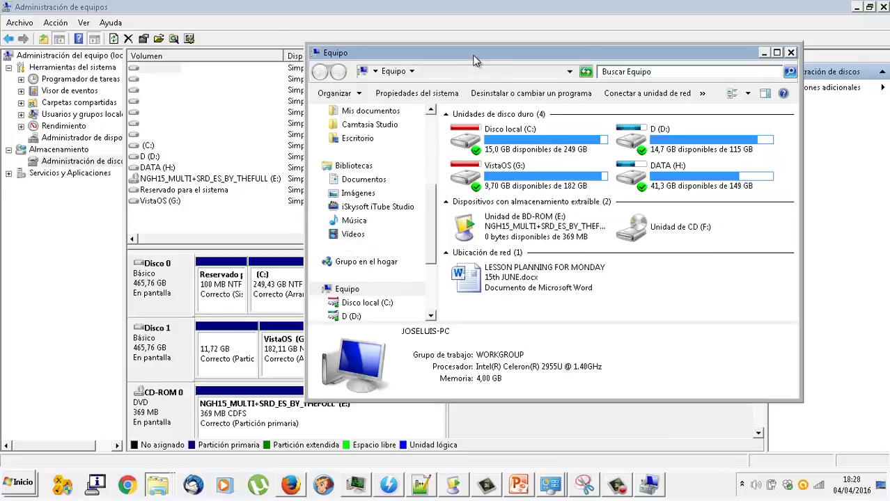
left_click_drag(472, 57, 618, 77)
left_click_drag(474, 274, 264, 293)
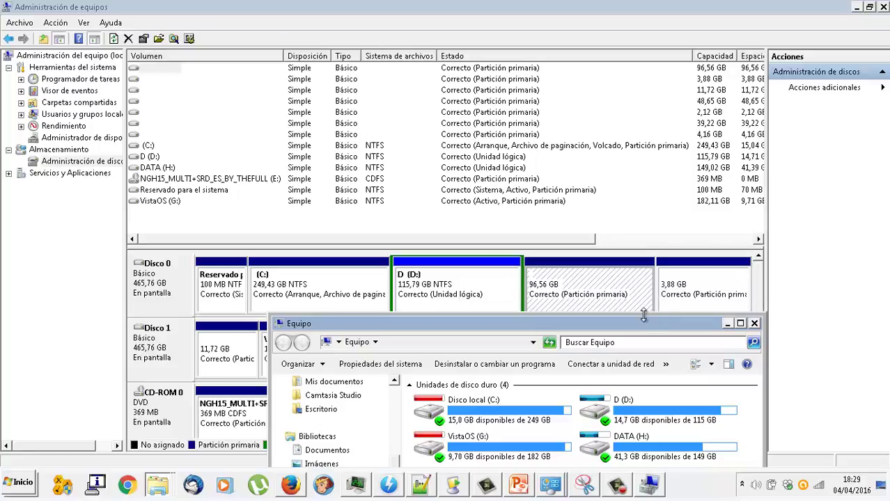
mouse_move(625, 325)
left_mouse_down()
mouse_move(578, 91)
mouse_move(615, 115)
mouse_move(724, 346)
mouse_move(687, 204)
mouse_move(691, 90)
left_mouse_up()
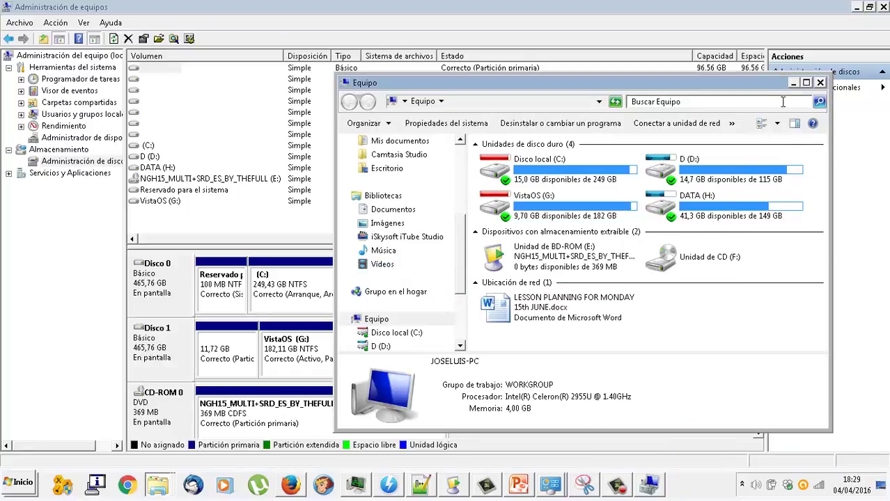
left_click(792, 83)
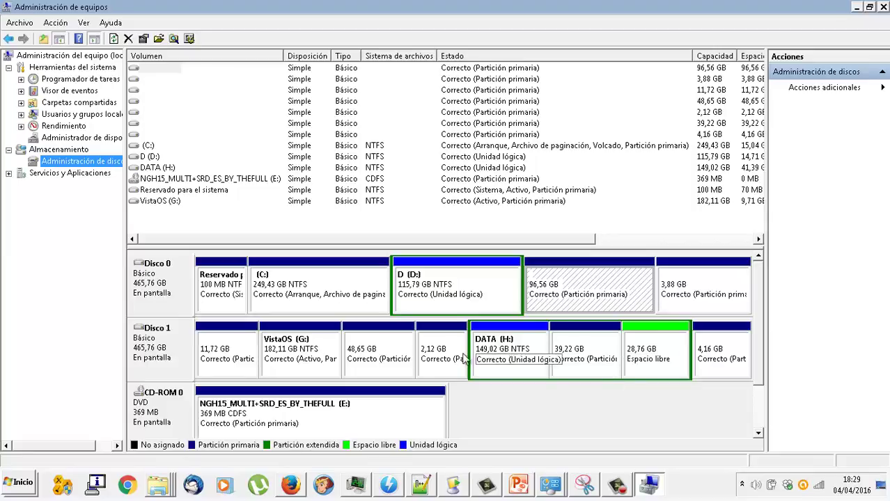
Examine the 48,65 GB and 39,22 GB primary partitions on Disco 1.
left_click(400, 355)
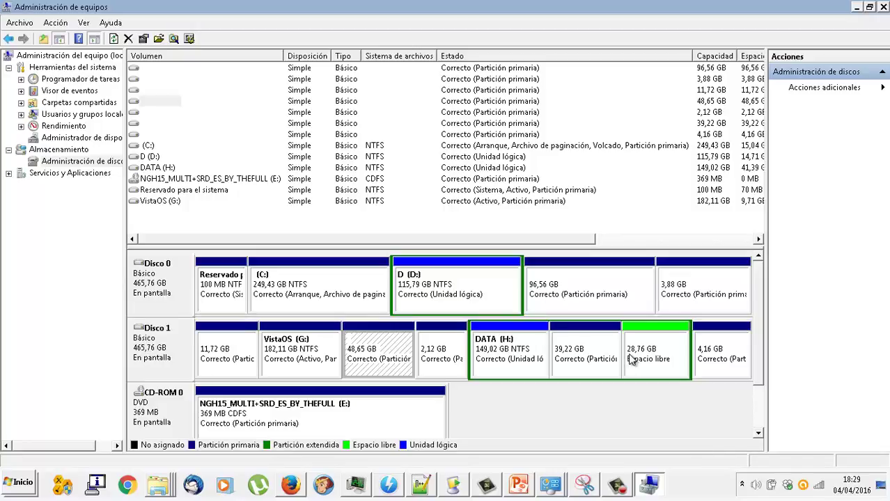
left_click(575, 363)
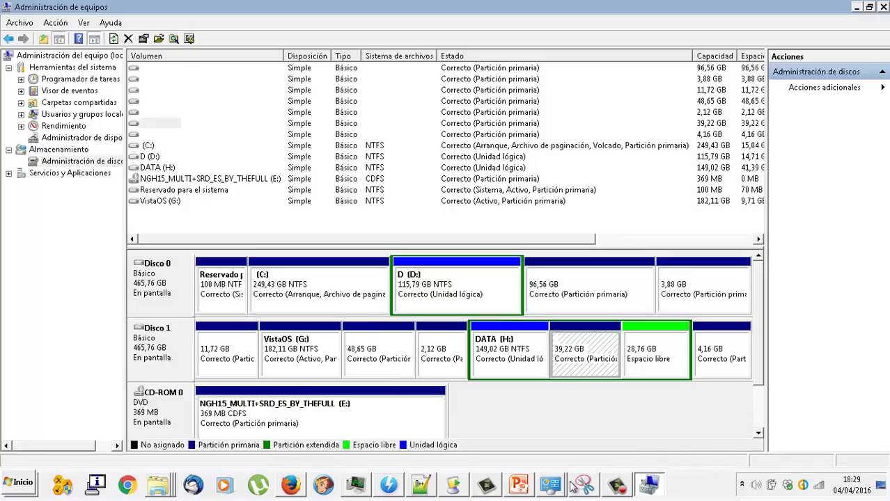
Switch to PowerPoint and clear the bulleted body text "Otro disco duro" on slide 10, including its bullet.
left_click(518, 486)
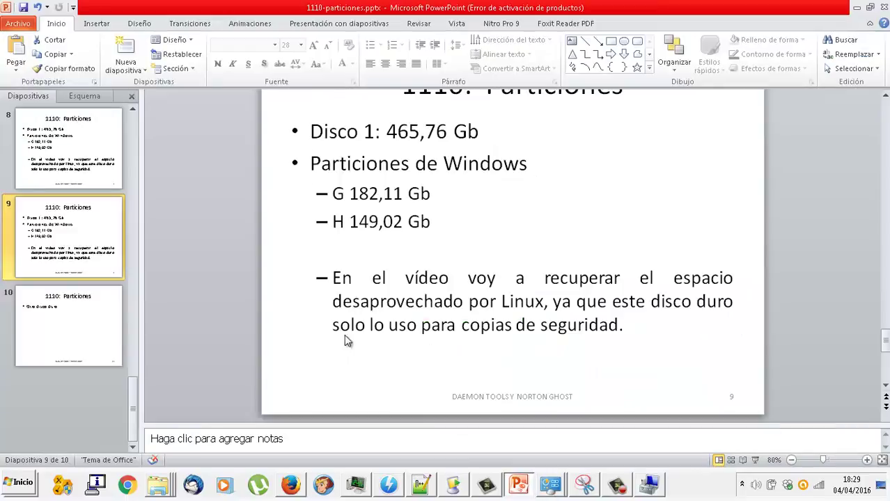
left_click(98, 324)
left_click(420, 132)
key("ctrl+a")
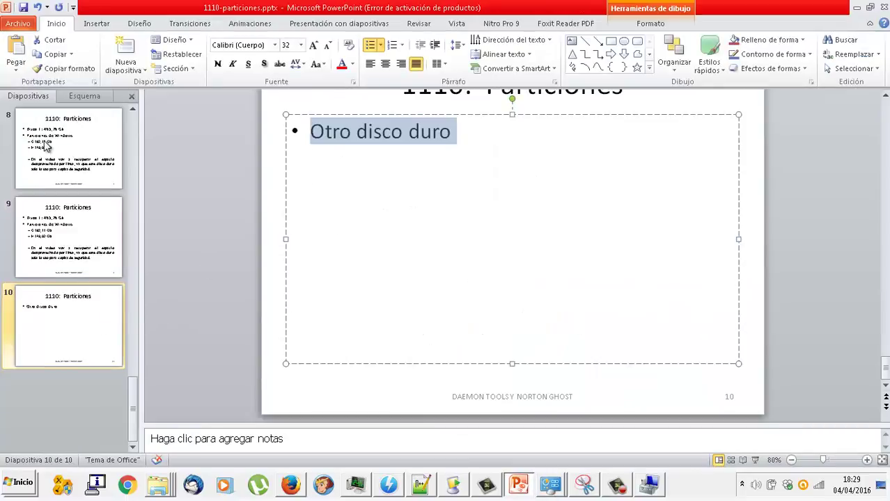
key("BackSpace")
key("BackSpace")
Write "1. Vamos a recuperar las particiones no usadas. Haz clic en la partición que desees borrar." in slide 10's body.
type("1.")
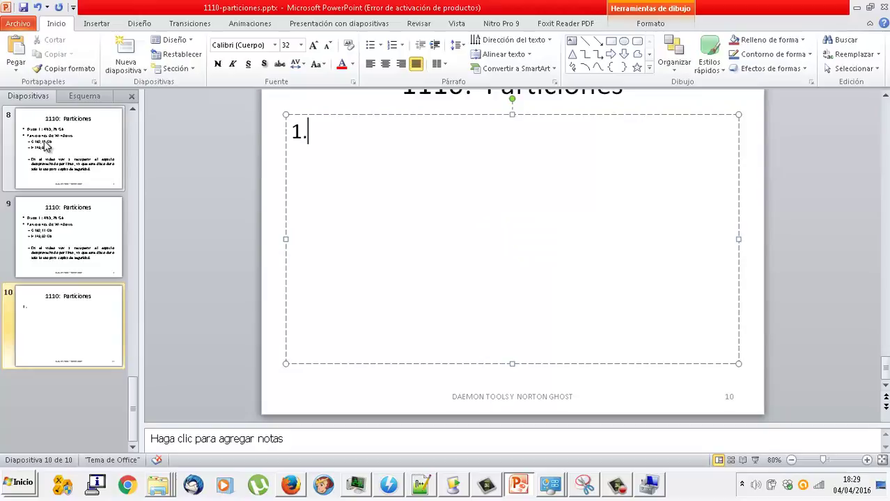
type(" Vamos a recupe ")
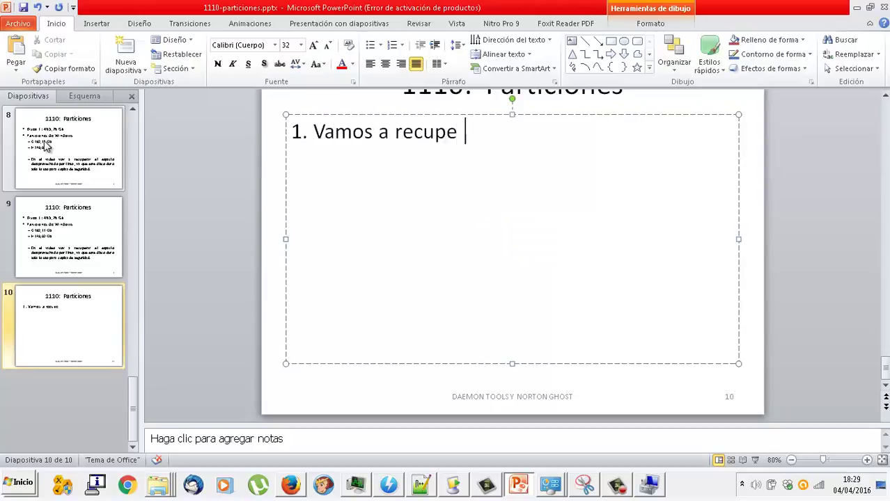
type("rar las particiones ")
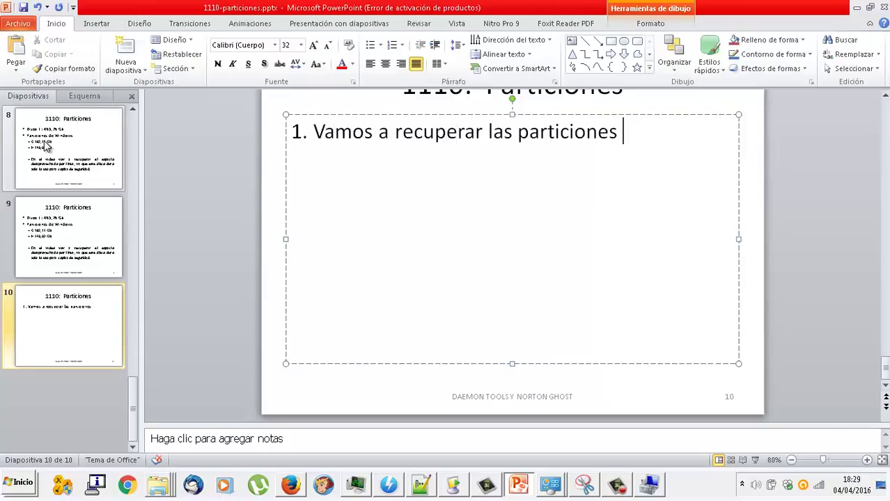
type("no usadas. Haz d")
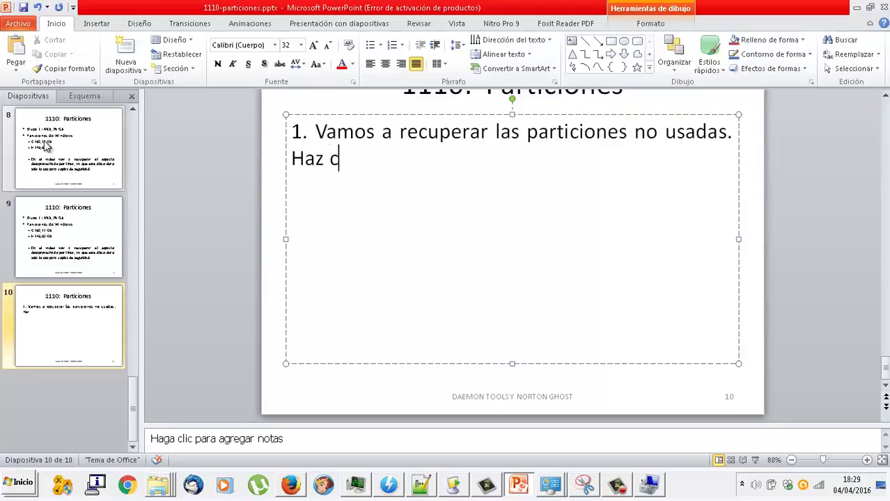
key("BackSpace")
type("clic en l")
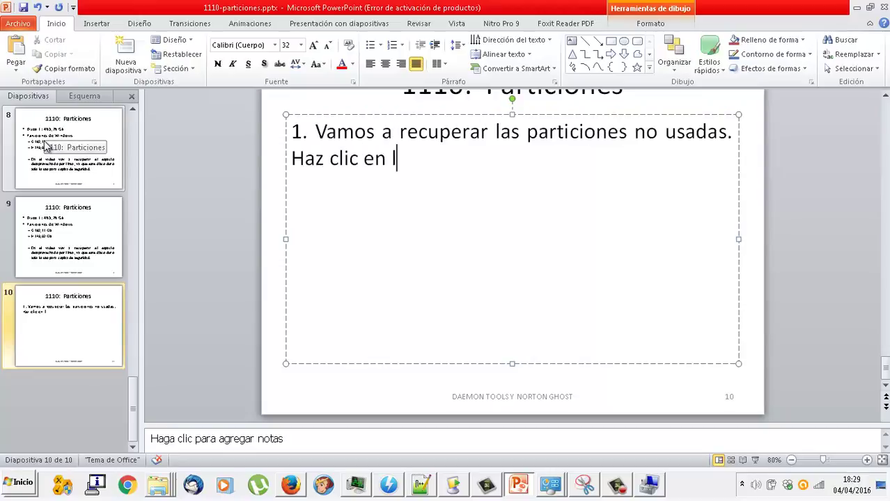
type("a partición que dese")
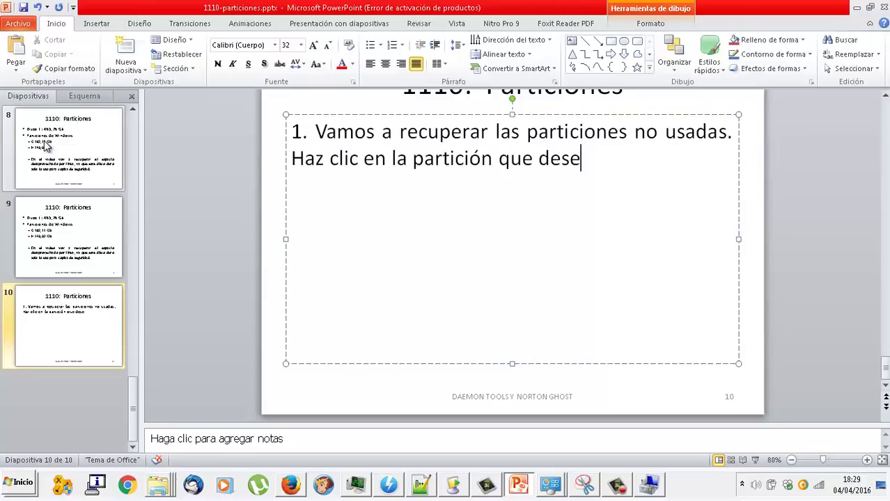
type("es borrar.")
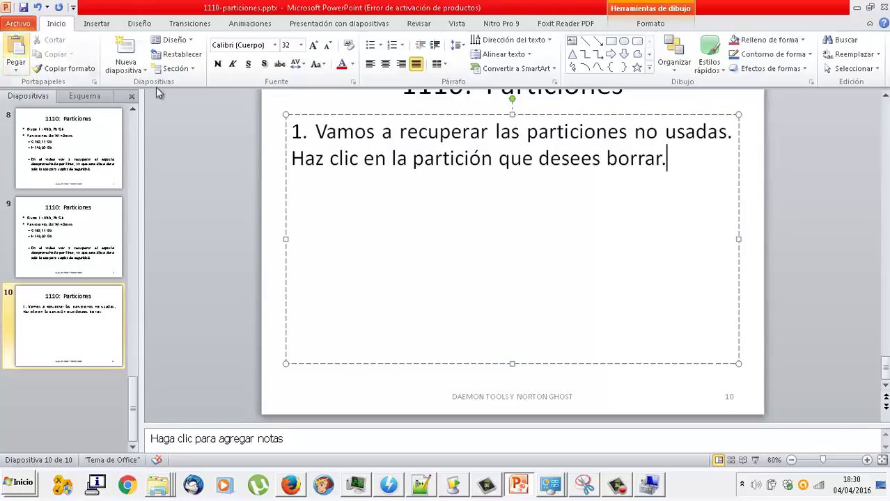
Insert "con el botón derecho" after "Haz clic" and start a second numbered item below the sentence.
type("con el botón dere")
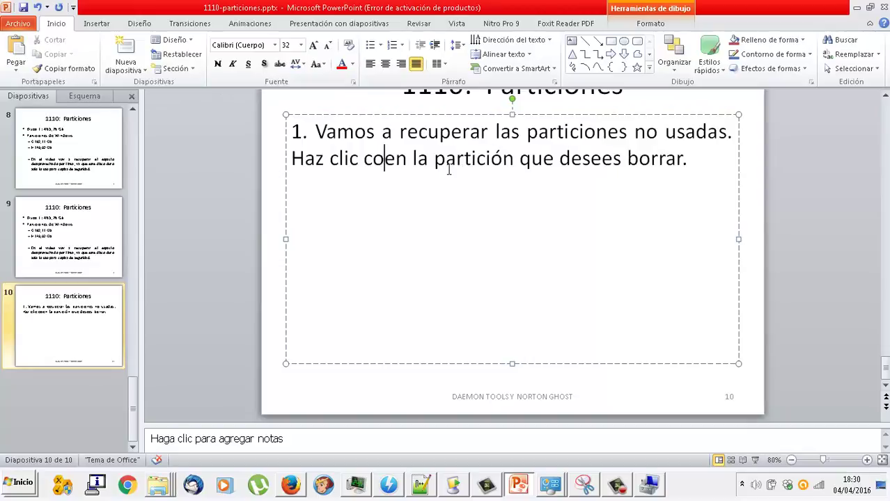
type("cho")
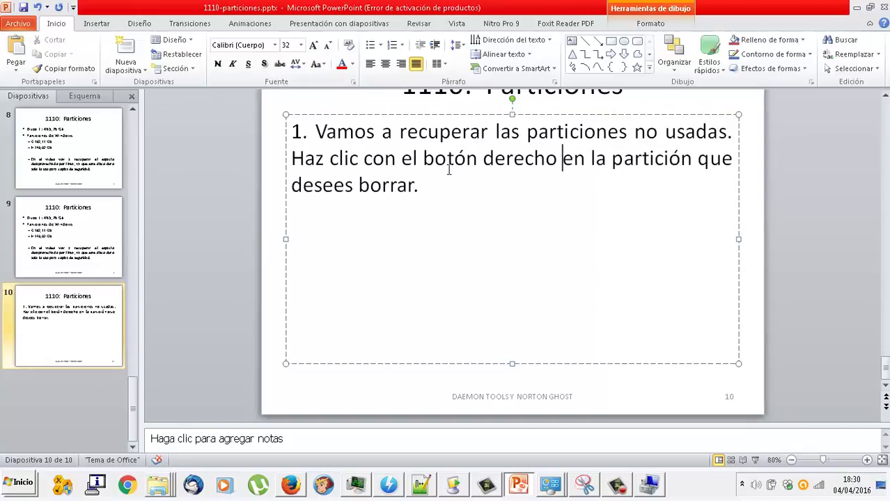
left_click(446, 187)
key("Return")
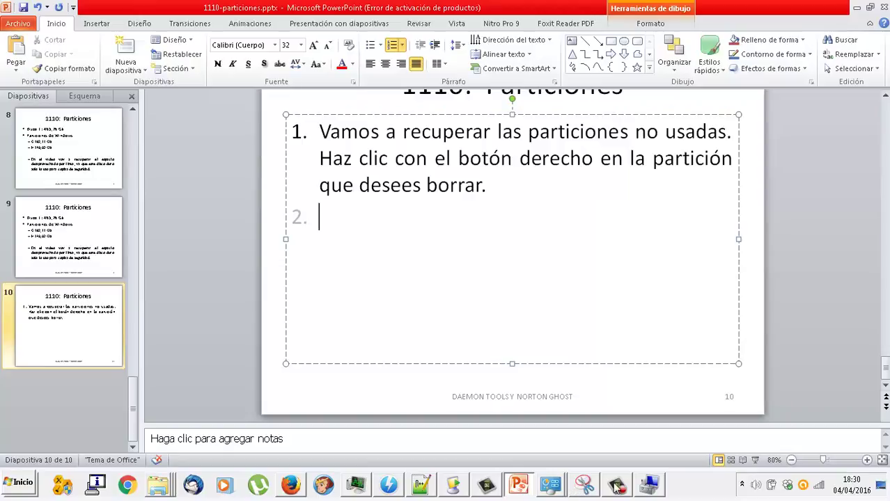
Capture the screen showing the context menu of Disco 1's 48,65 GB partition and paste the capture into a new Paint image.
left_click(646, 486)
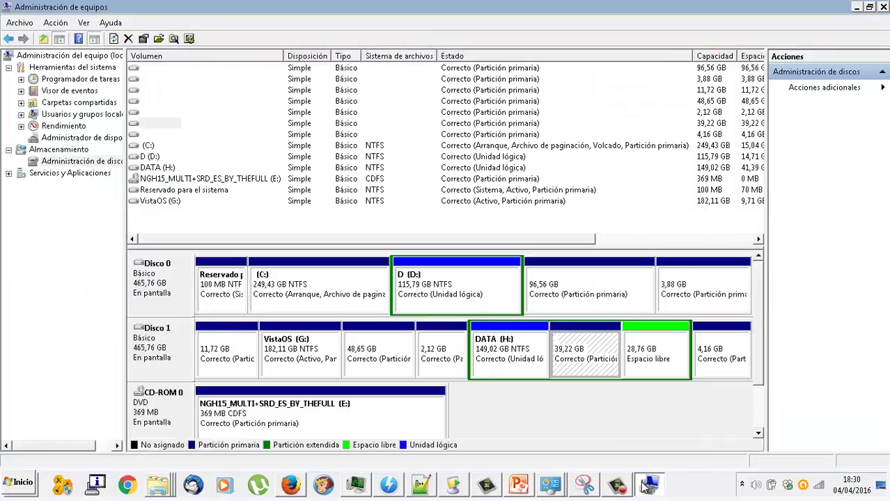
right_click(376, 360)
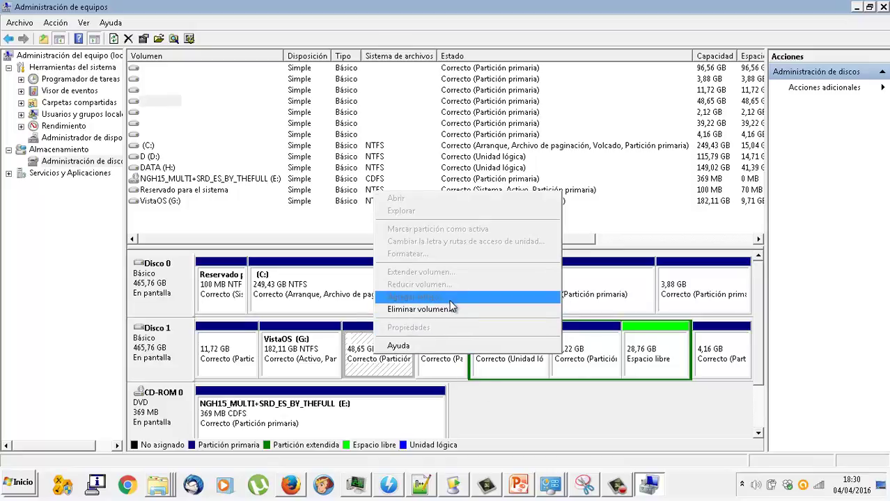
left_click(14, 483)
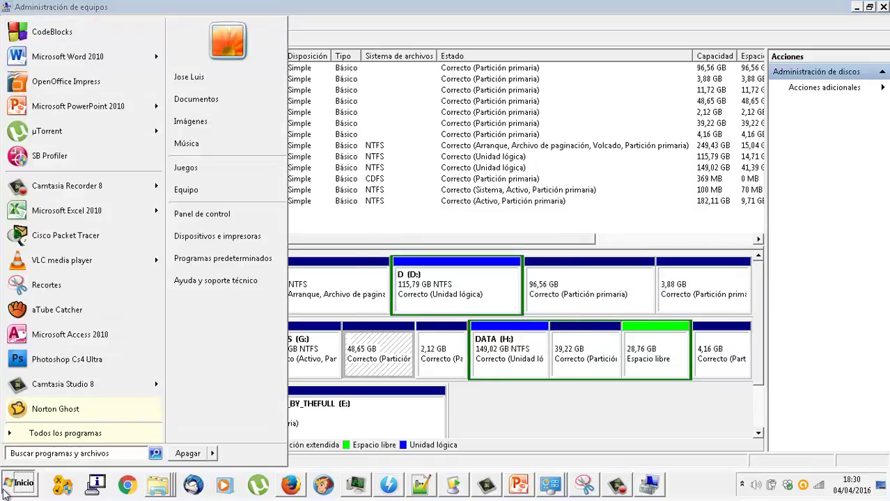
type("paint")
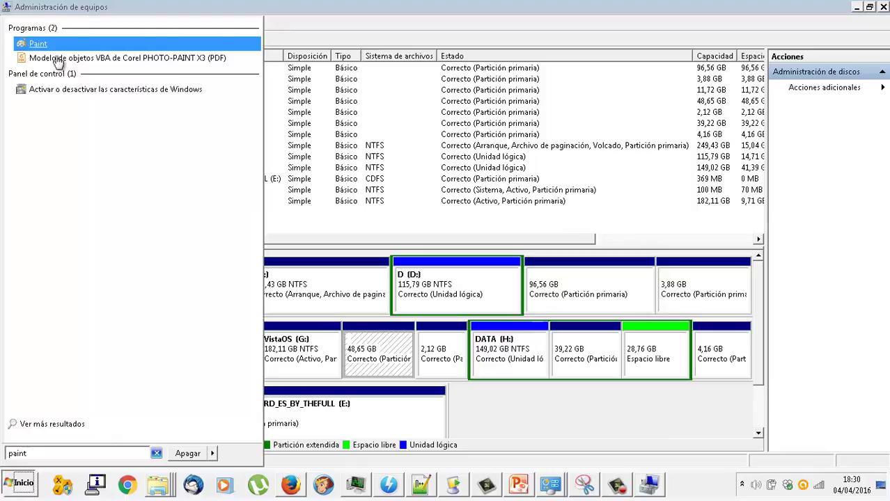
left_click(59, 46)
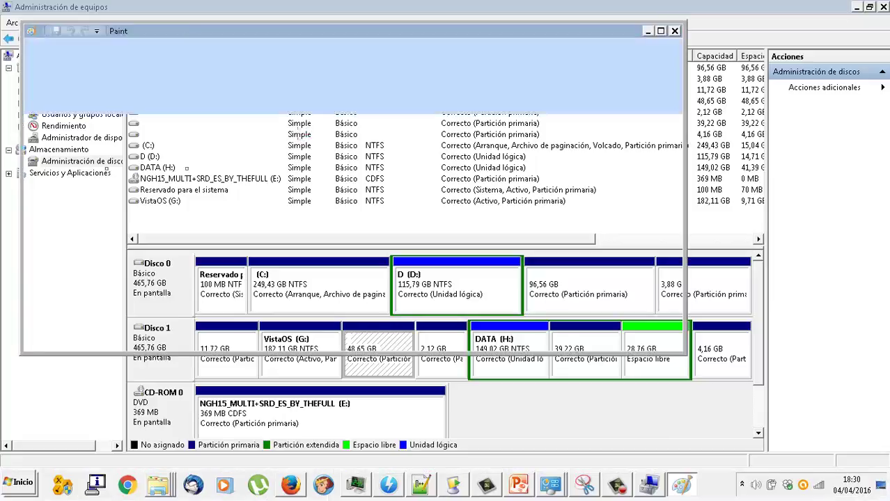
key("ctrl+v")
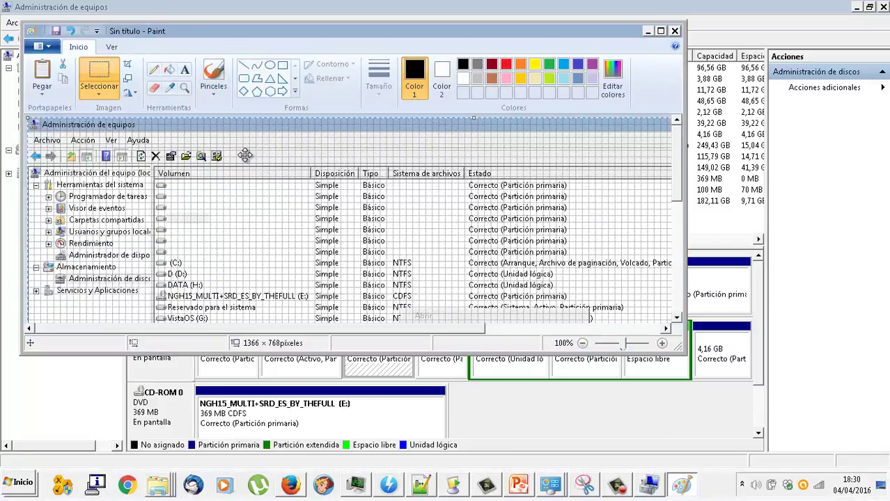
Maximize Paint and copy an area of about 370 × 324 pixels around the partition's context menu in the screenshot.
double_click(344, 30)
scroll(327, 227, "down", 5)
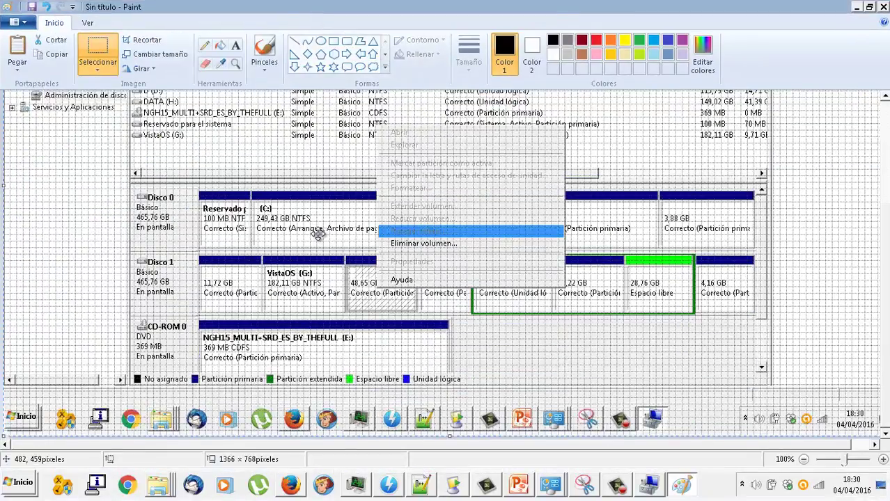
scroll(318, 234, "up", 3)
left_click(102, 52)
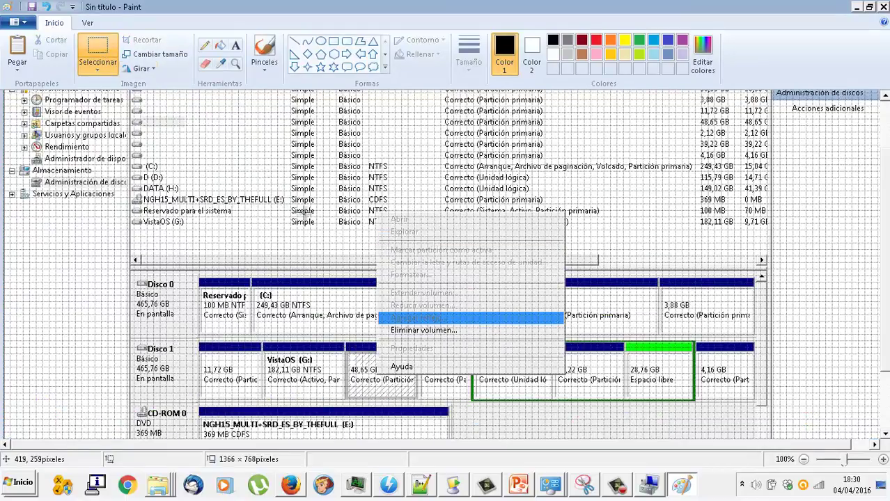
mouse_move(336, 408)
left_mouse_down()
mouse_move(527, 226)
mouse_move(578, 197)
left_mouse_up()
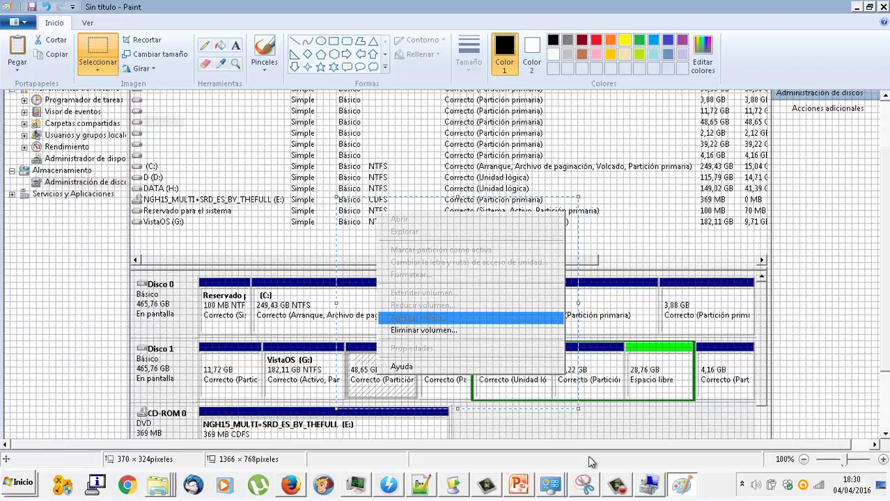
Switch to PowerPoint, paste the copied image onto slide 10 and place it in the slide's lower-right corner.
left_click(519, 492)
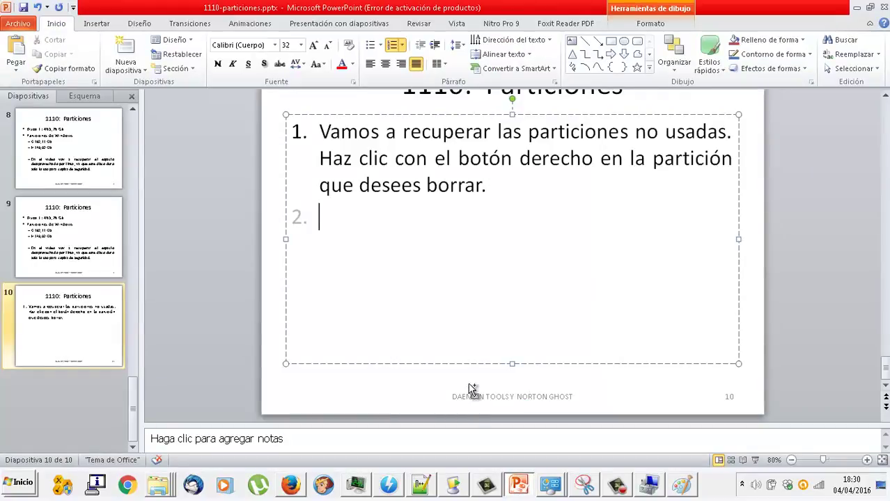
key("ctrl+v")
left_click_drag(515, 268, 608, 331)
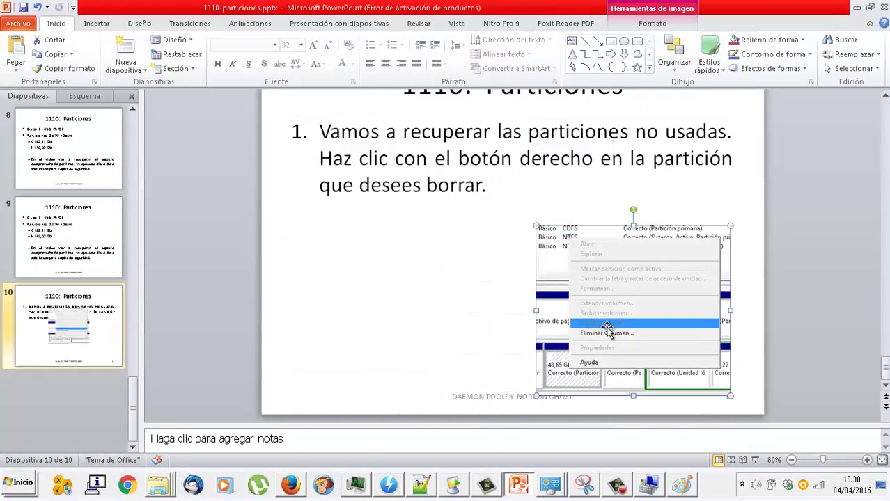
Add "Haz clic en Eliminar volumen." as the second numbered item on slide 10.
left_click(484, 185)
key("Return")
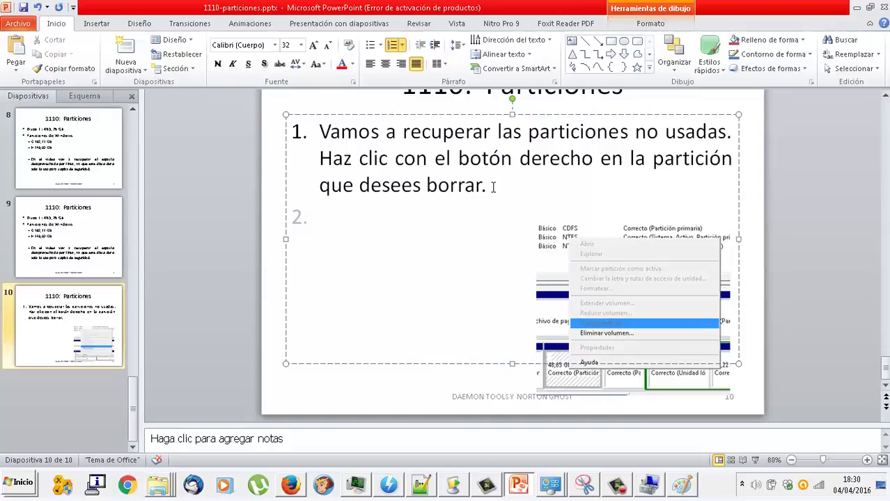
type("Haz clic en Elimin")
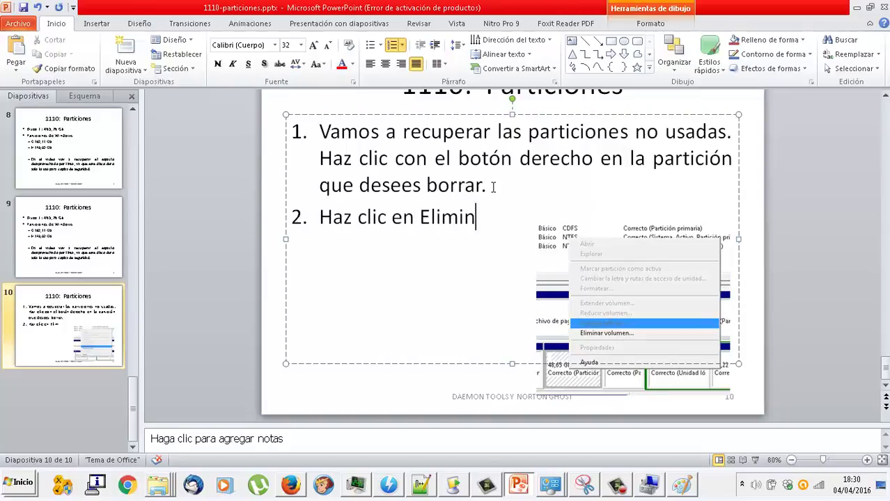
type("ar volumen.")
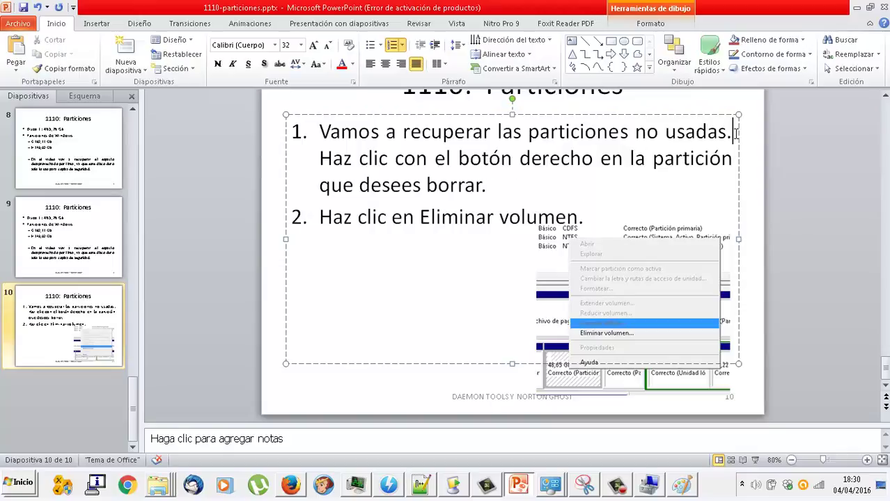
Insert the unnumbered heading "ELIMINAR PARTICIONES" above the numbered list on slide 10.
key("ctrl+Home")
key("Return")
key("BackSpace")
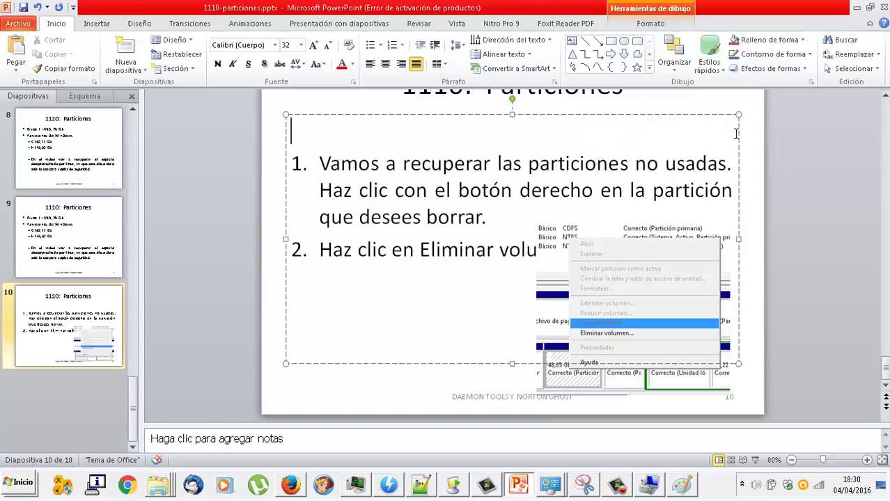
type("eLIMINAR PARTICIONES")
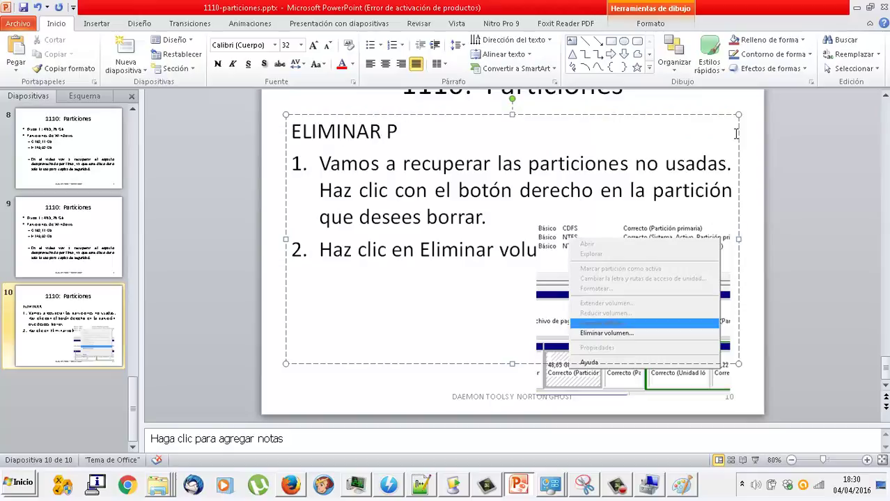
Shrink the context-menu image and place it at the slide's lower left, below the second numbered item.
left_click(699, 390)
left_click_drag(731, 396, 703, 371)
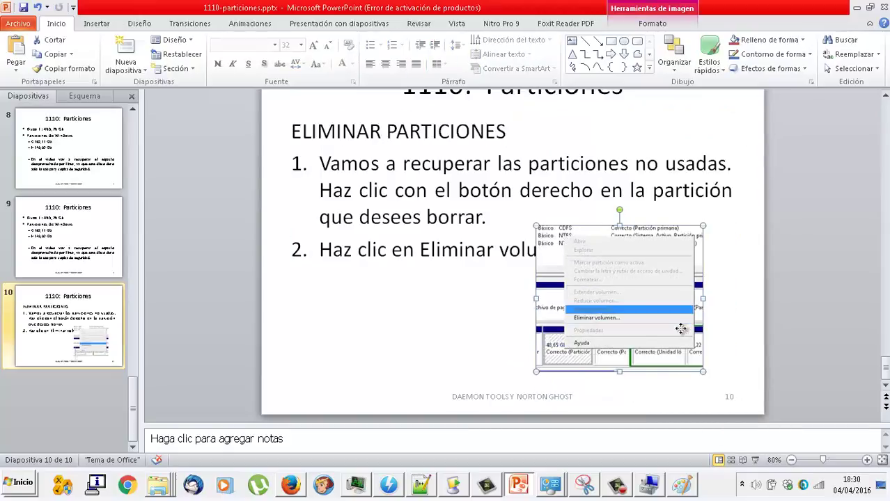
left_click_drag(681, 328, 433, 364)
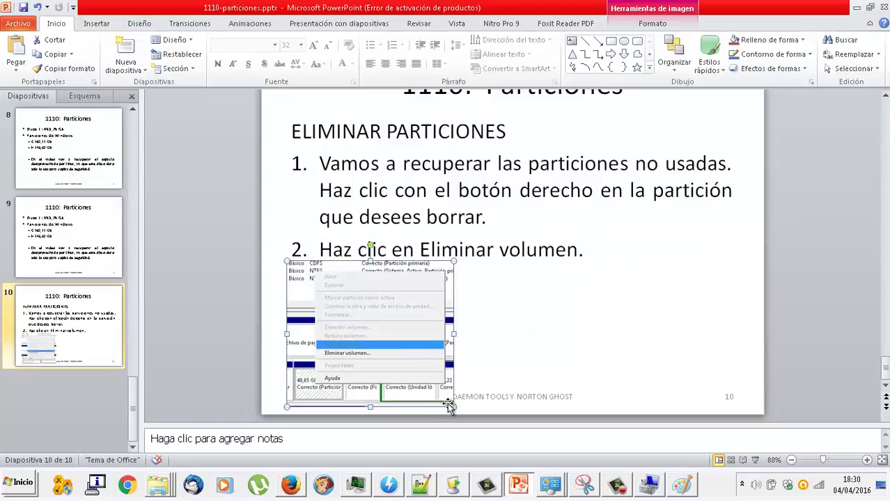
left_click_drag(453, 402, 419, 367)
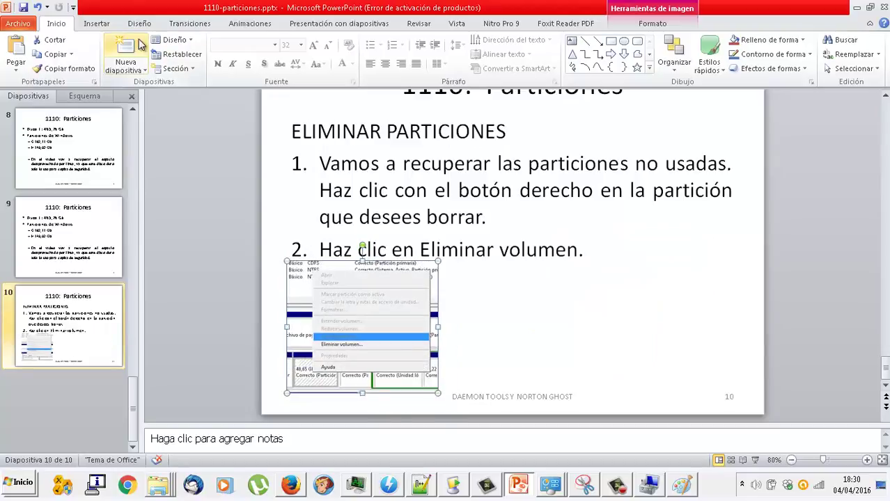
Change the footer text to "PARTICIONES" and apply it to all slides.
left_click(101, 23)
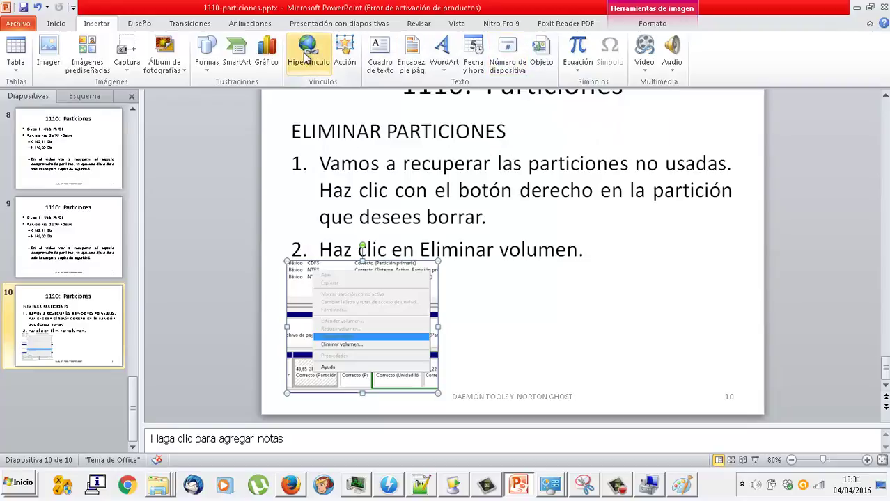
left_click(411, 52)
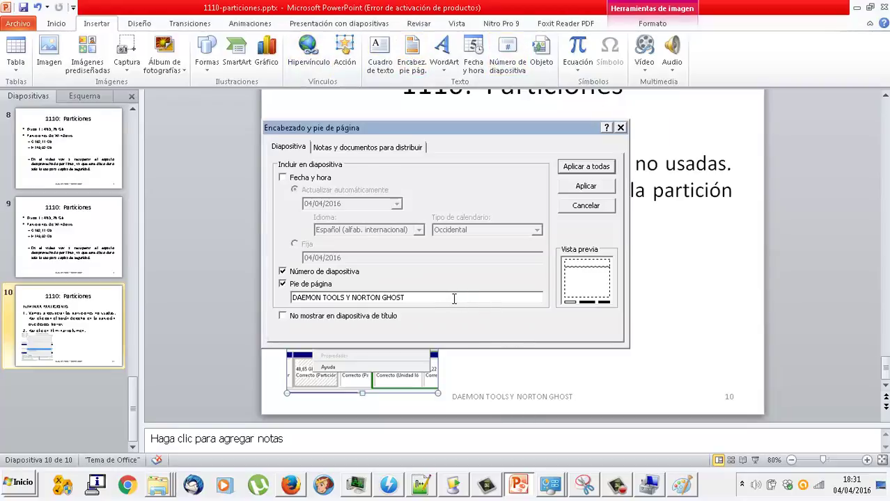
left_click_drag(453, 298, 31, 299)
type("PARTICIONES")
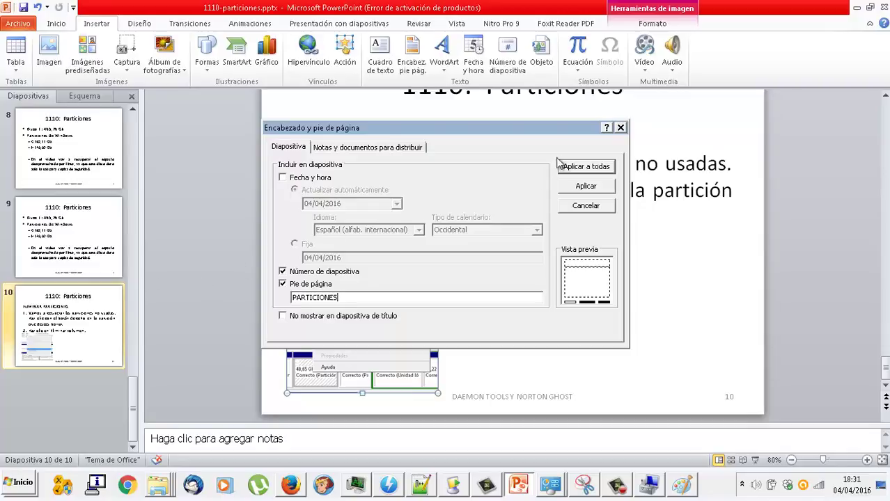
left_click(564, 168)
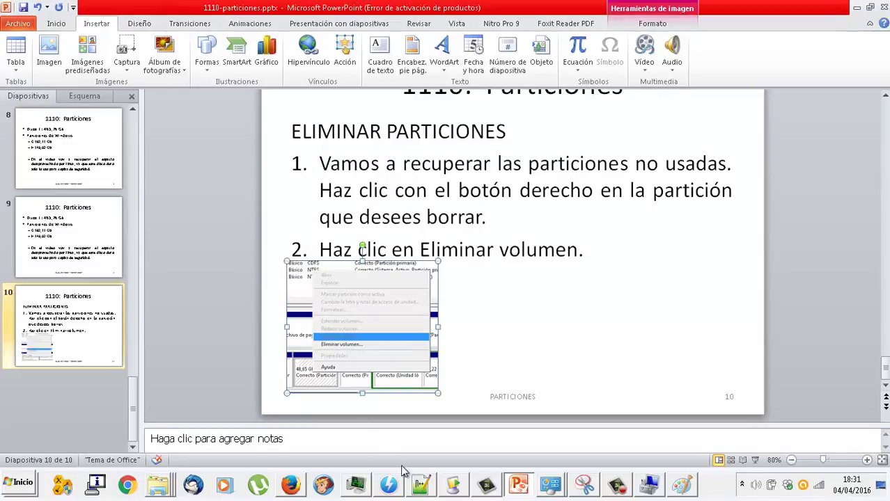
Switch to Administración de equipos and delete the 48,65 GB partition on Disco 1, accepting the warning.
left_click(650, 487)
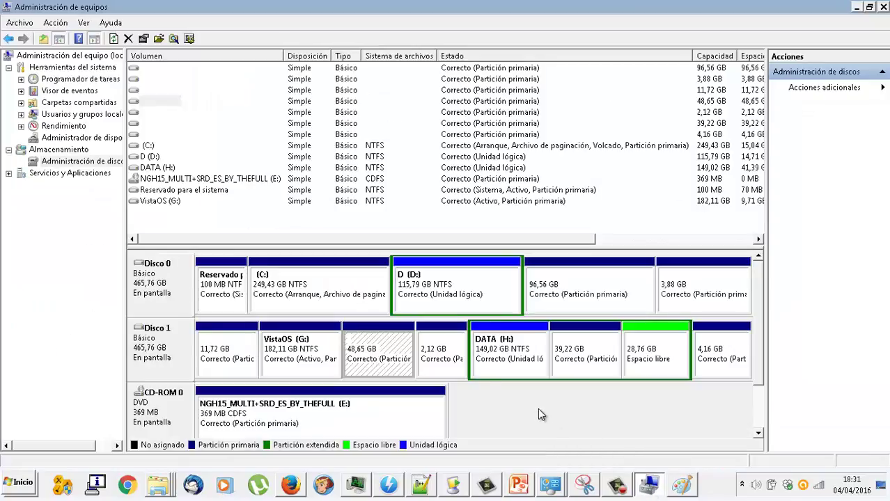
right_click(377, 353)
left_click(420, 305)
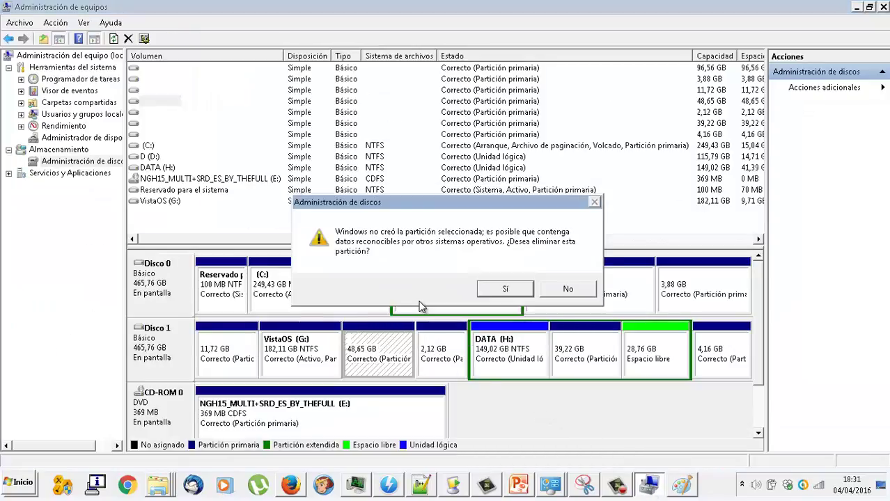
left_click(509, 289)
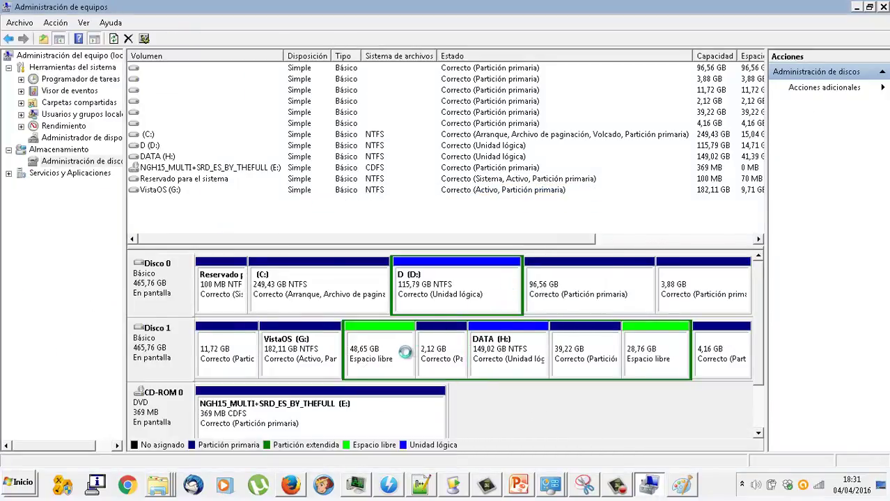
Delete the 39,22 GB partition on Disco 1, accepting the warning.
left_click(560, 349)
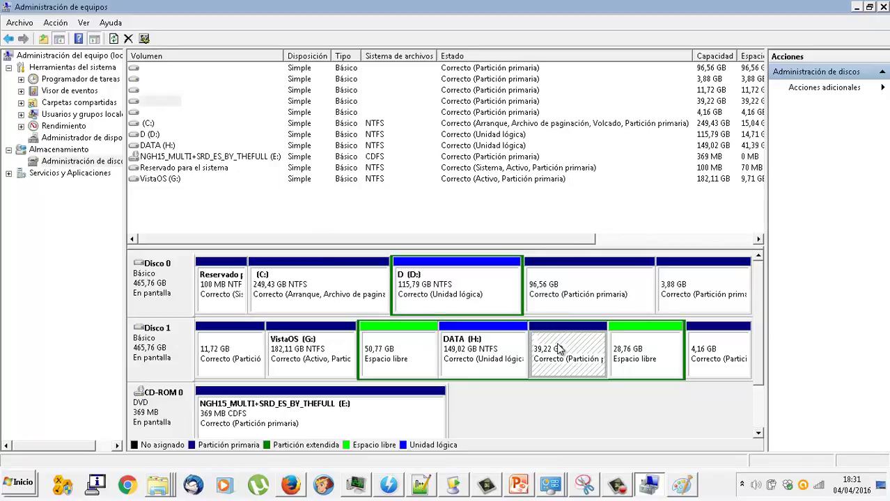
right_click(560, 349)
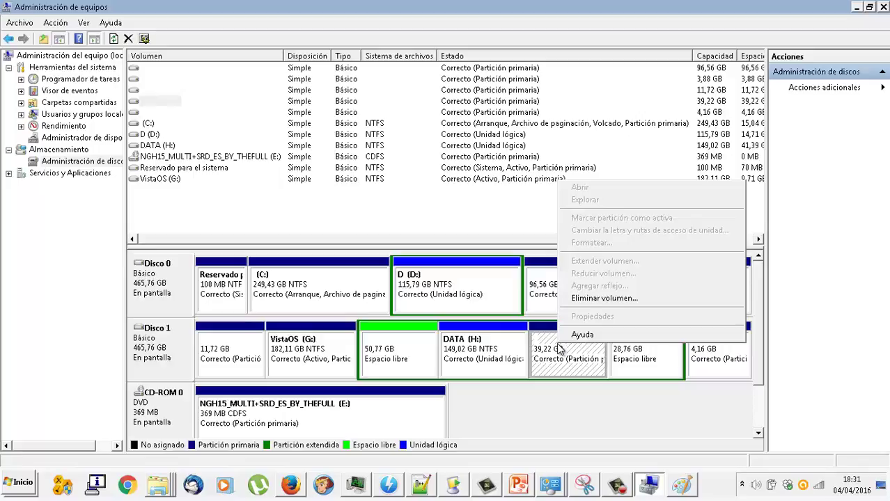
left_click(601, 303)
left_click(510, 289)
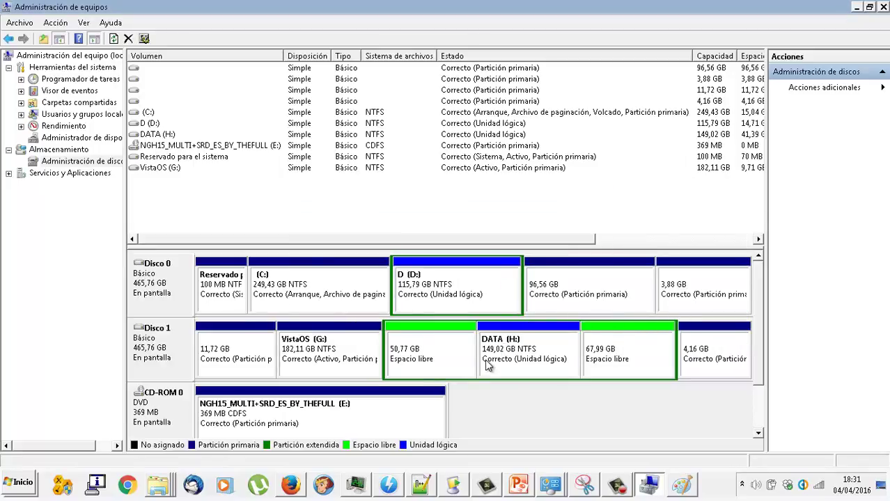
Switch to Recortes and capture a new snip of the whole Disco 1 row.
left_click(585, 486)
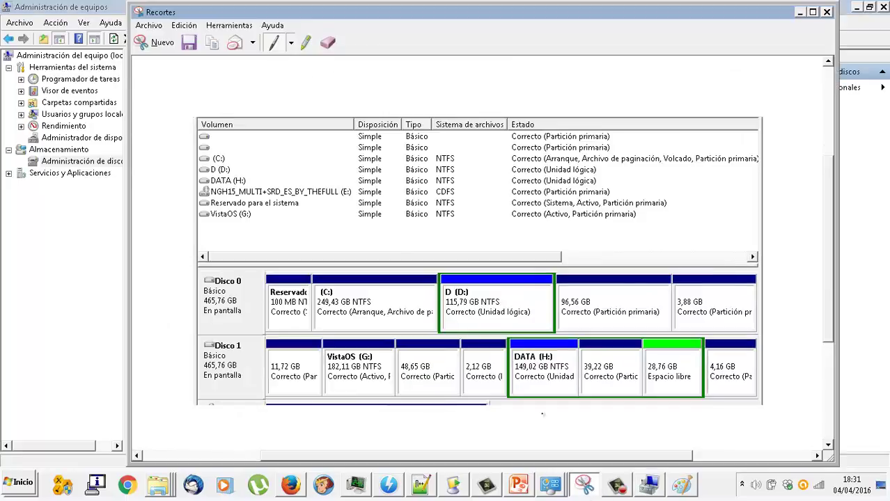
left_click(159, 43)
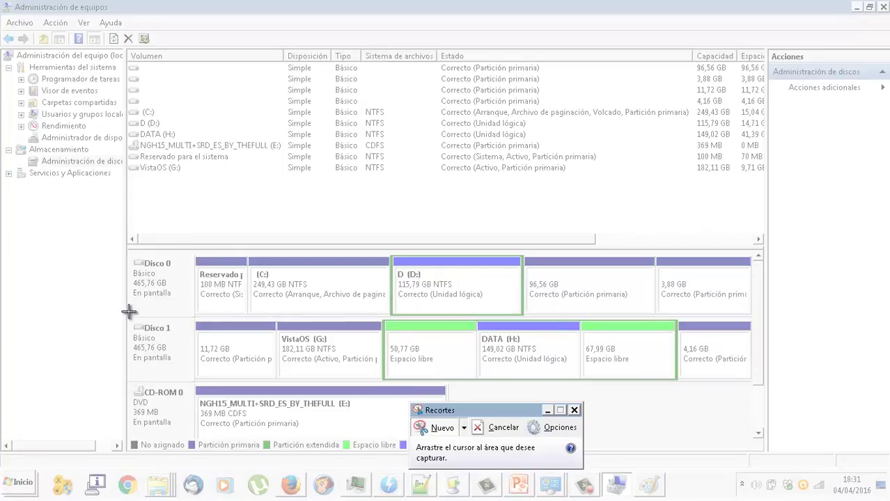
left_click_drag(128, 318, 766, 382)
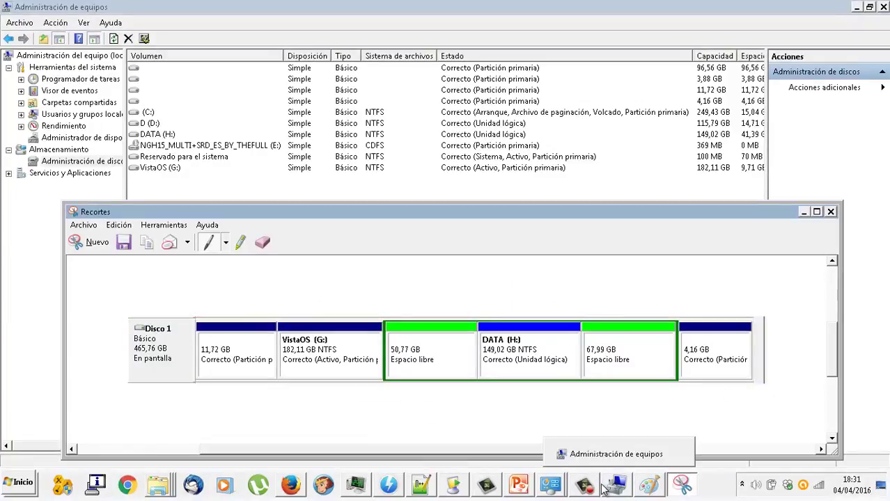
Switch to PowerPoint and duplicate slide 10.
left_click(519, 484)
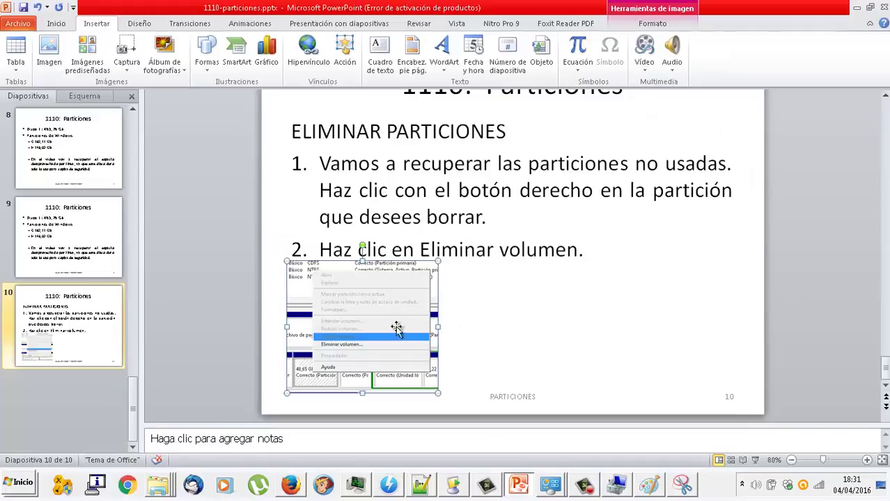
right_click(79, 306)
left_click(132, 160)
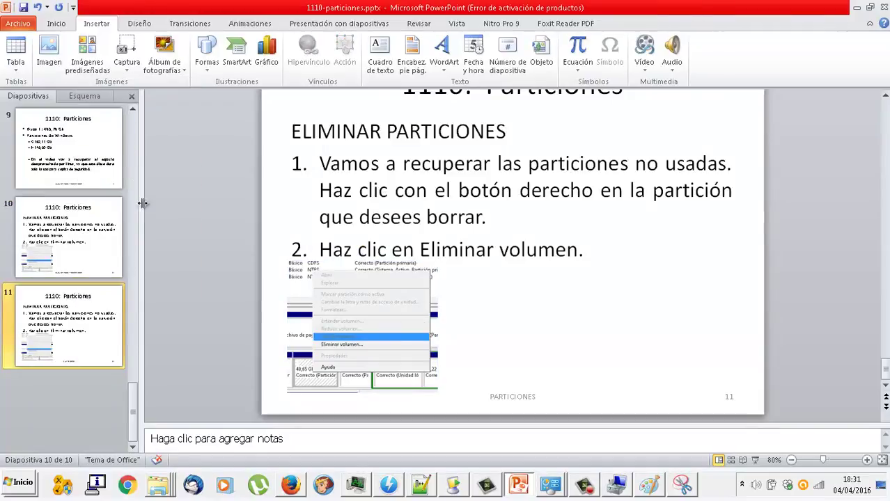
Replace all the body text on slide 11 with "He aquí el resultado".
left_click(428, 240)
key("ctrl+a")
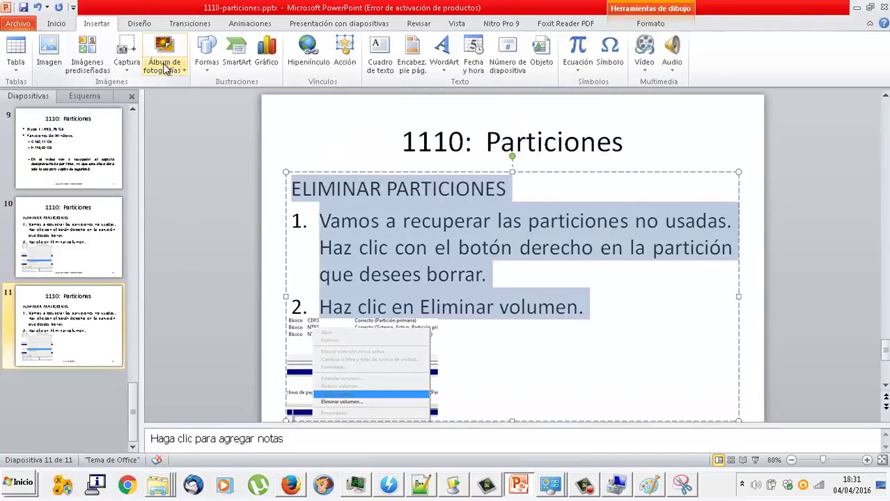
type("hE aquí el restul")
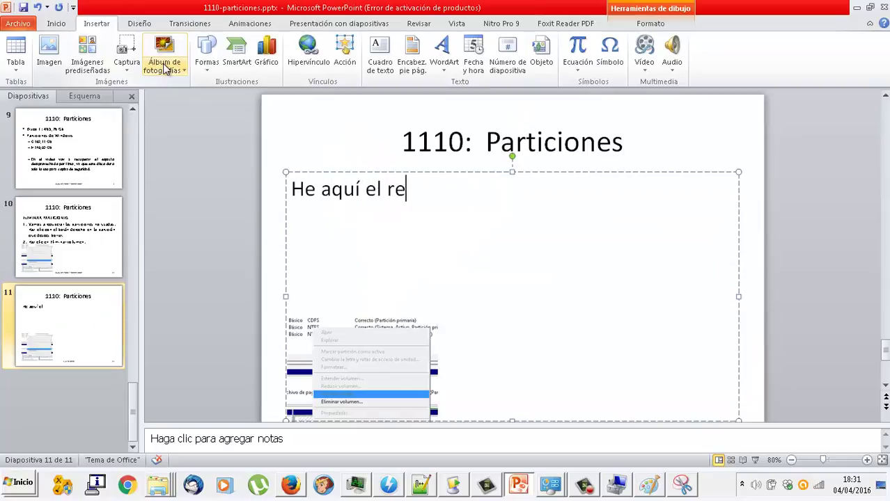
key("BackSpace")
type("ltado")
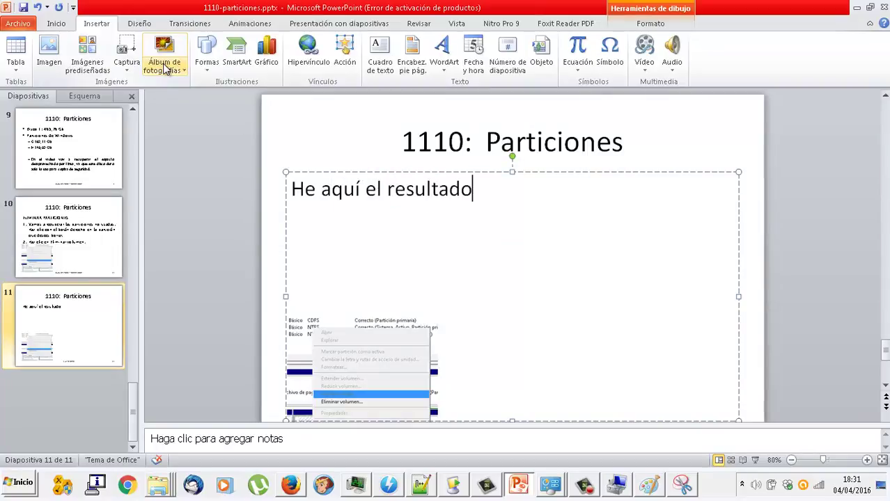
Replace slide 11's context-menu image with the Disco 1 capture, scaled down slightly and placed near the slide's lower edge.
left_click(272, 343)
key("ctrl+v")
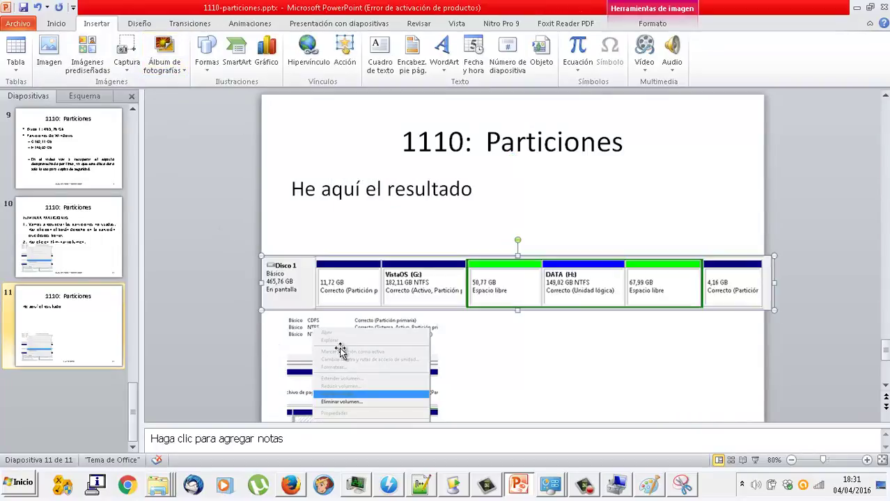
left_click_drag(774, 310, 667, 302)
left_click(367, 396)
key("Delete")
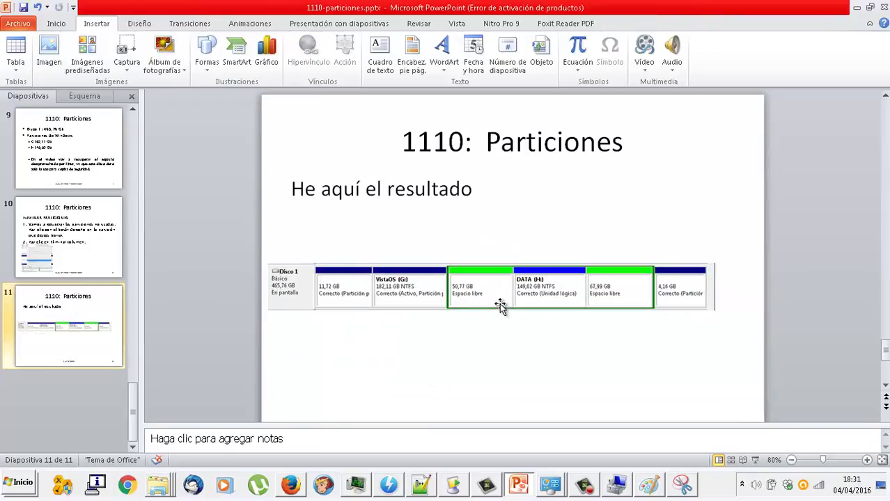
left_click_drag(500, 304, 516, 393)
left_click(518, 301)
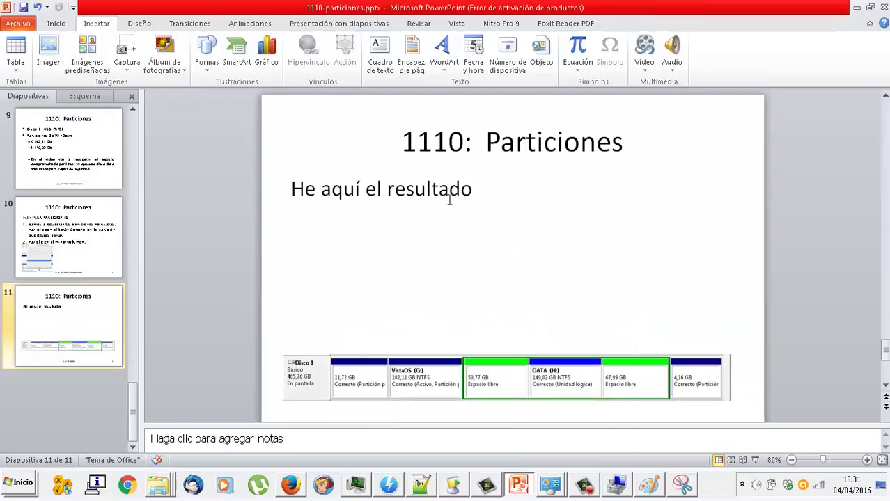
left_click(479, 192)
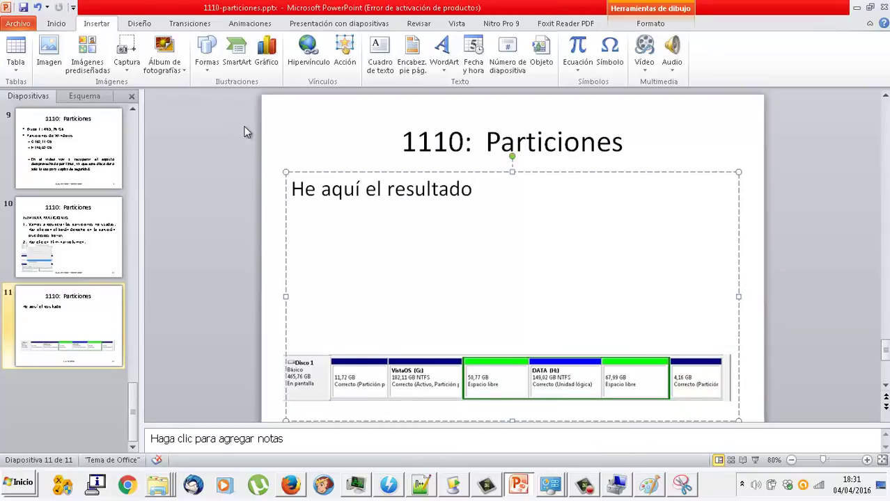